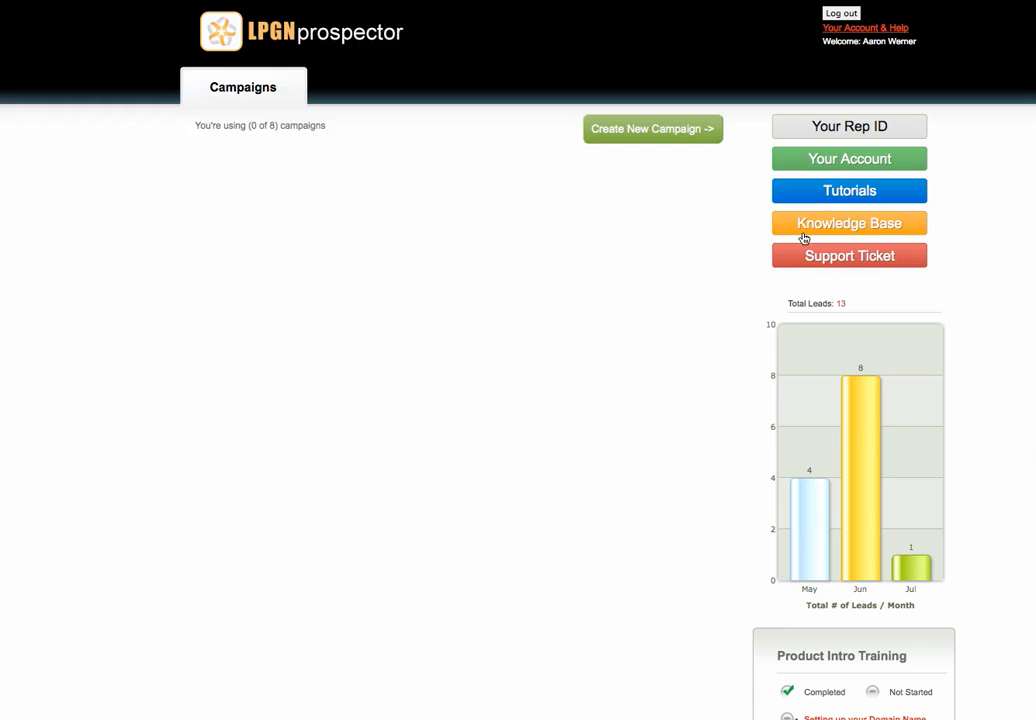
# Step: Enter the rep number as the Rep ID and submit it
pyautogui.click(840, 194)
pyautogui.click(854, 131)
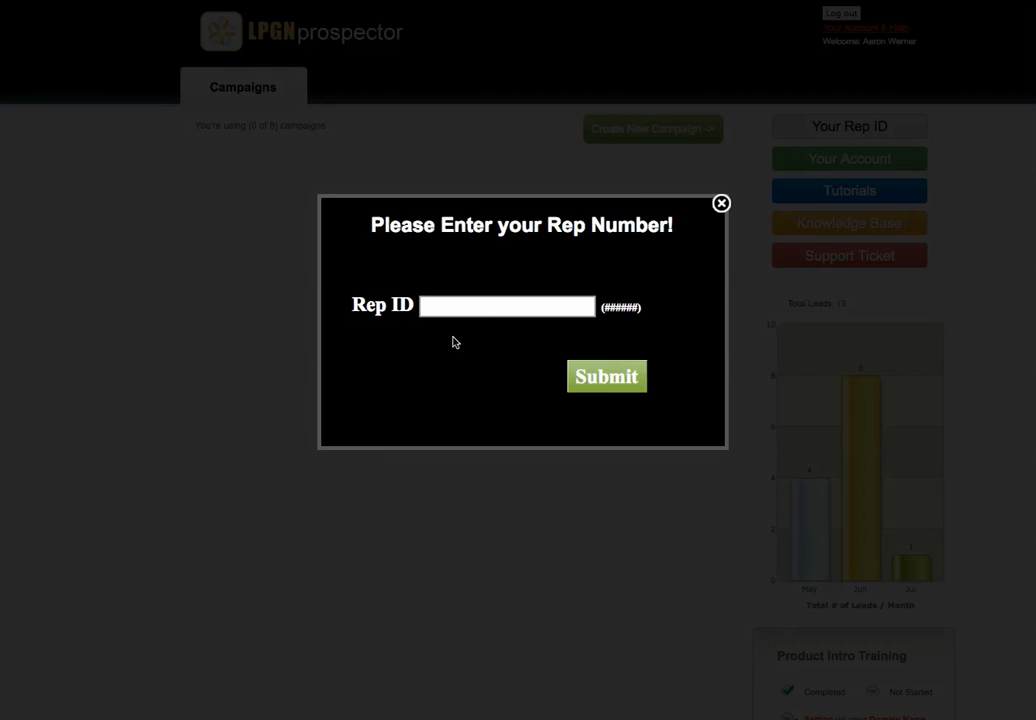
pyautogui.click(430, 305)
pyautogui.write('99999999')
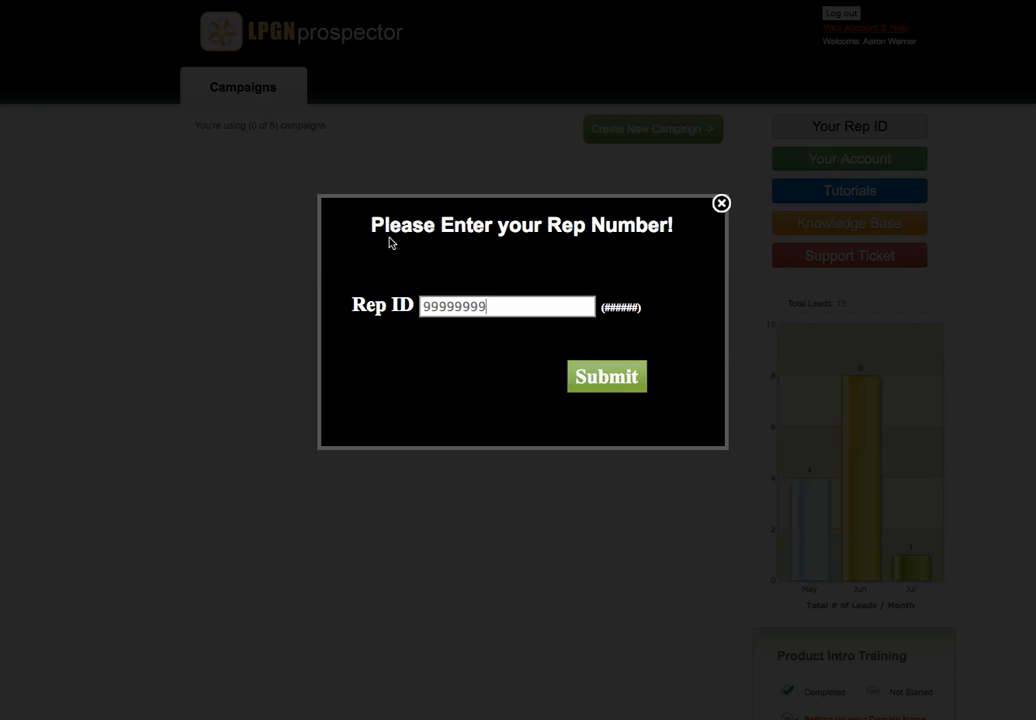
pyautogui.moveTo(421, 305); pyautogui.dragTo(493, 305)
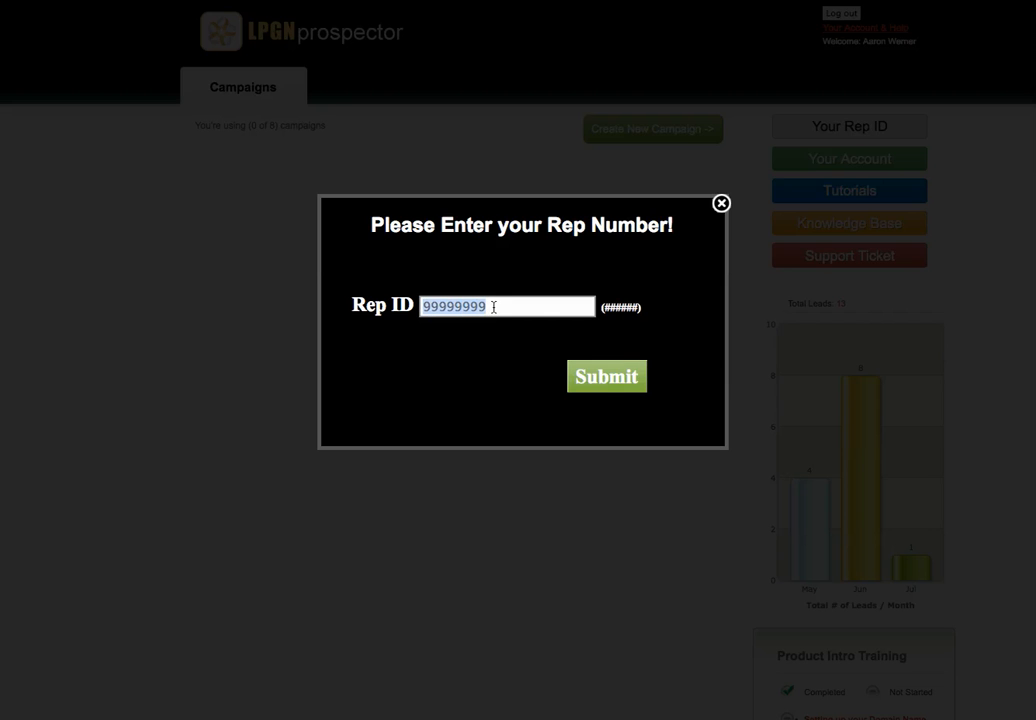
pyautogui.click(620, 383)
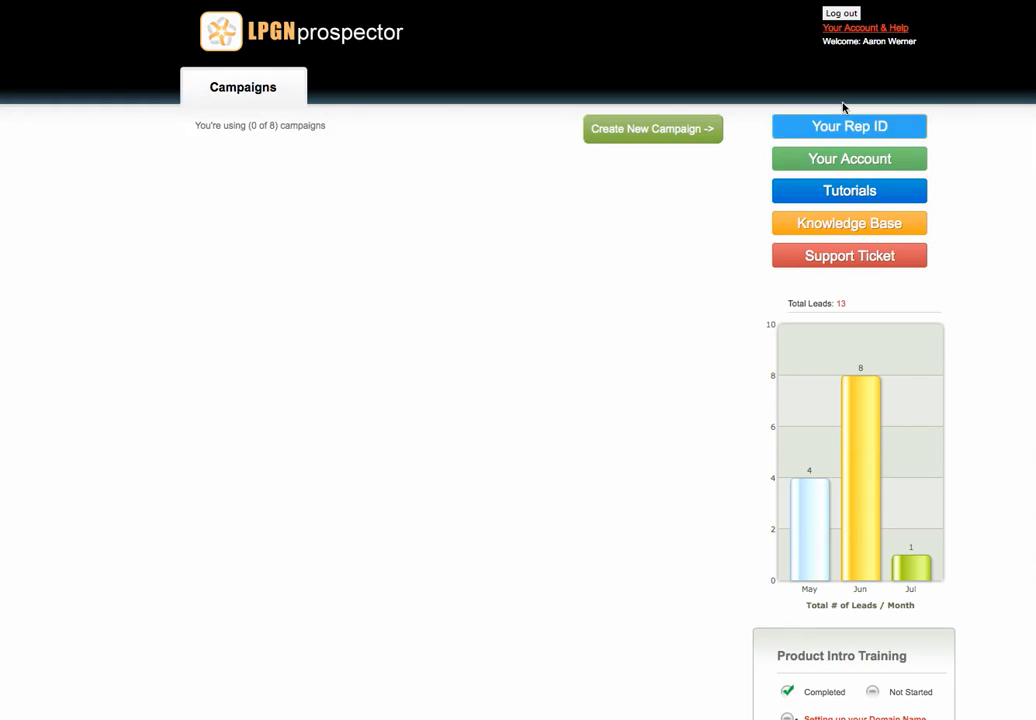
# Step: Browse the list of prebuilt campaigns and preview the Share Laminine campaign
pyautogui.click(825, 161)
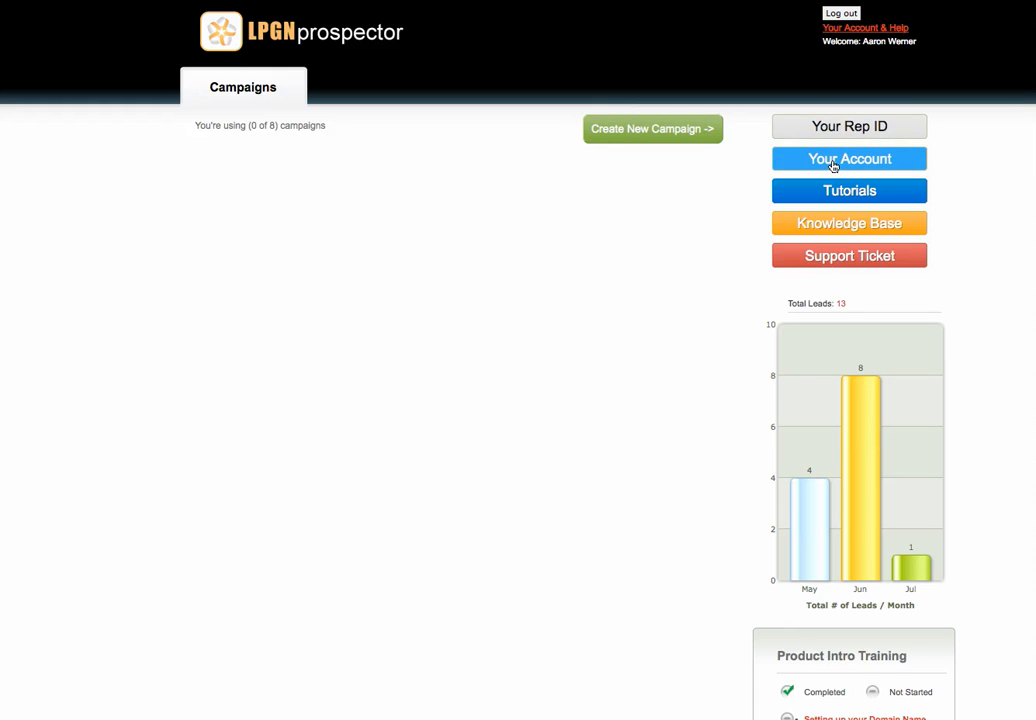
pyautogui.click(657, 141)
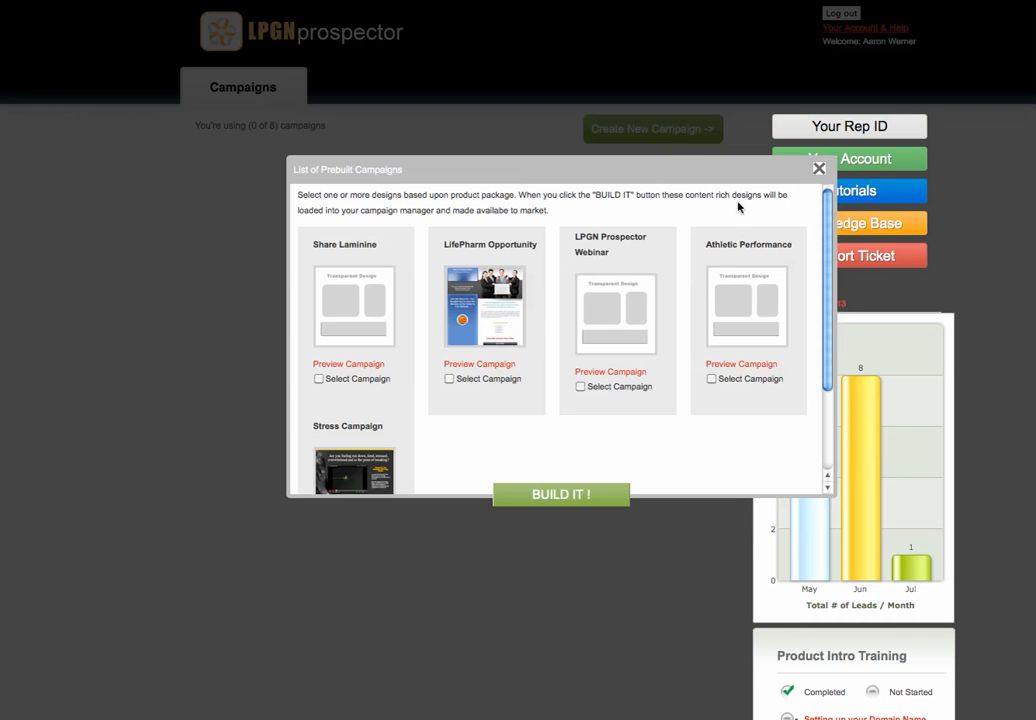
pyautogui.moveTo(828, 294); pyautogui.dragTo(830, 374)
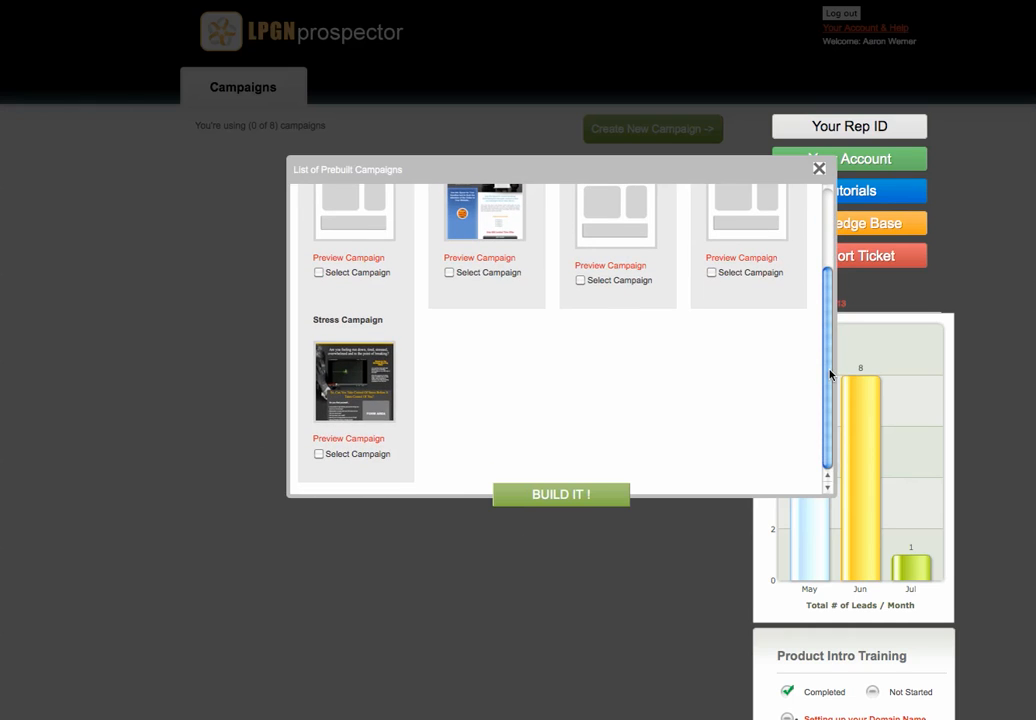
pyautogui.scroll(3, 826, 254)
pyautogui.scroll(-3, 812, 320)
pyautogui.moveTo(828, 358); pyautogui.dragTo(828, 266)
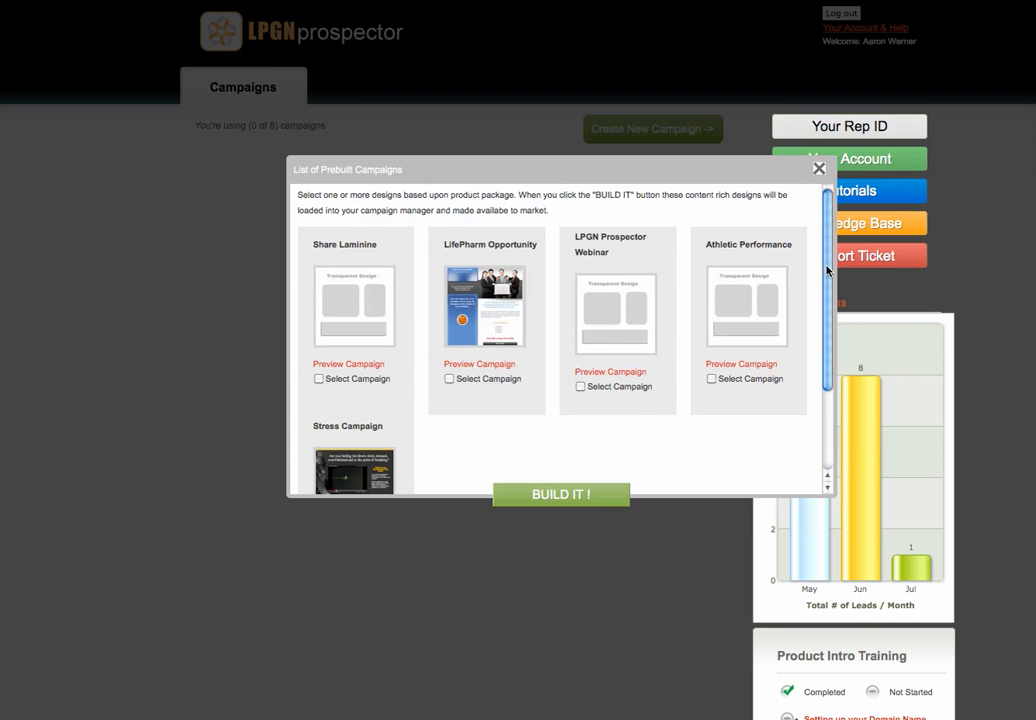
pyautogui.scroll(-1, 821, 318)
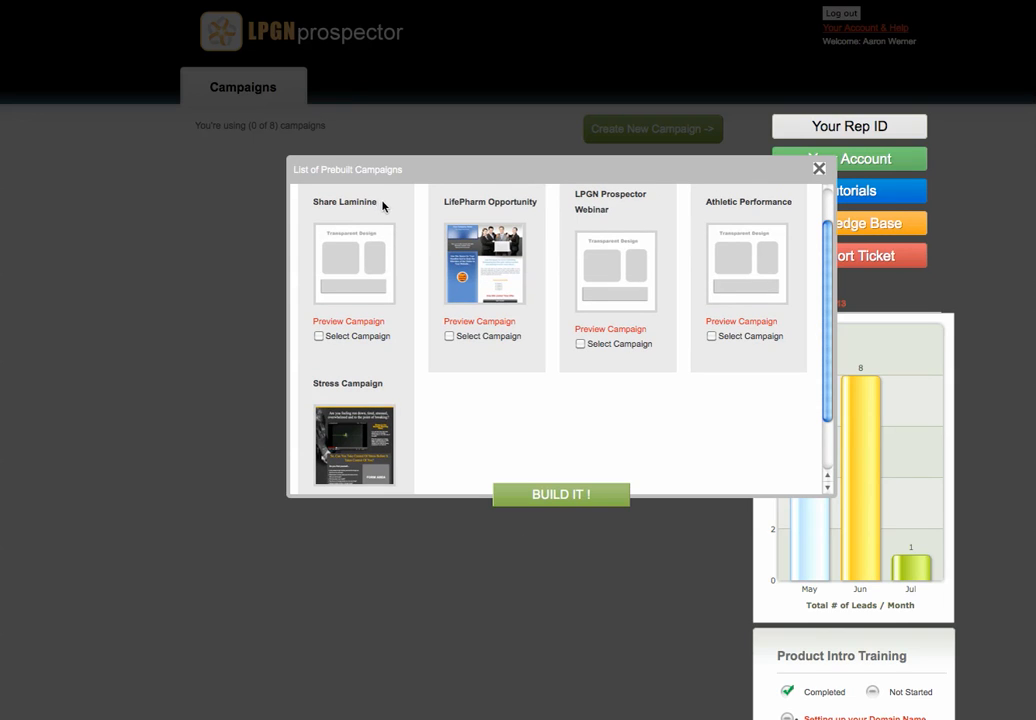
pyautogui.click(350, 324)
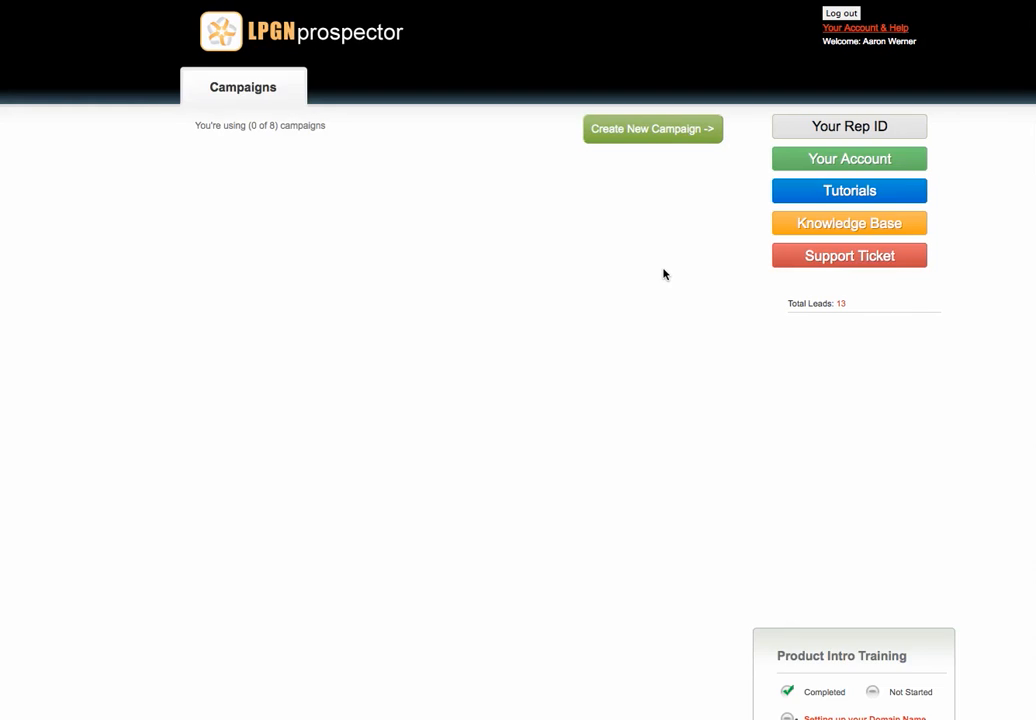
# Step: Build new campaigns from the Share Laminine, LifePharm Opportunity, LPGN Prospector Webinar, Athletic Performance and Stress Campaign designs
pyautogui.click(650, 130)
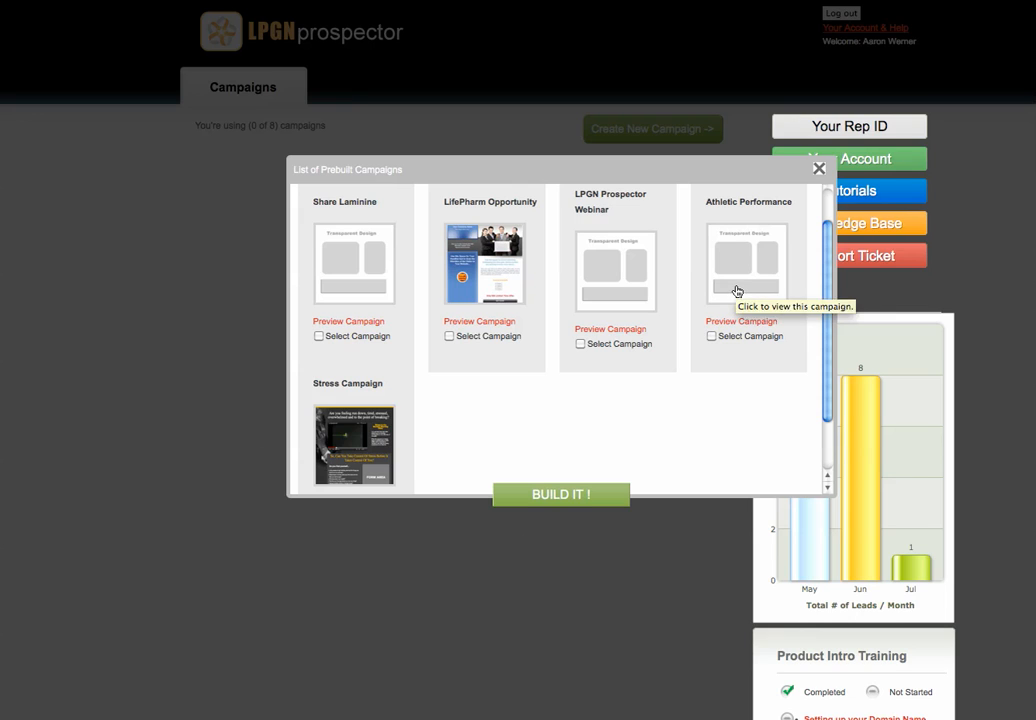
pyautogui.scroll(-1, 556, 482)
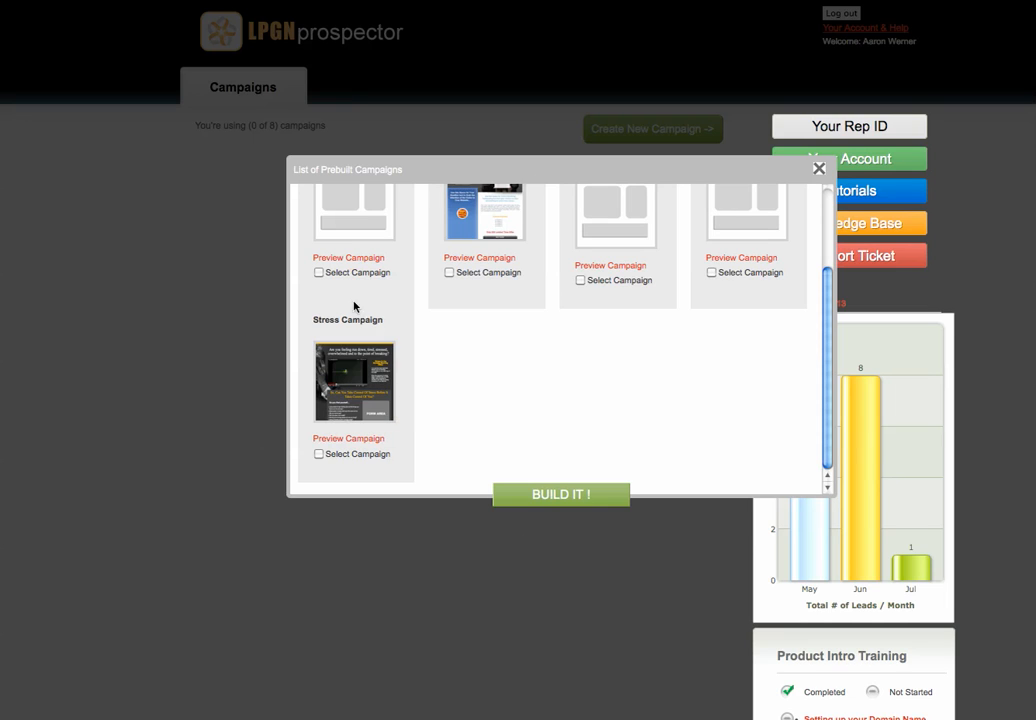
pyautogui.click(318, 273)
pyautogui.click(449, 273)
pyautogui.click(580, 280)
pyautogui.click(711, 272)
pyautogui.click(318, 454)
pyautogui.click(558, 494)
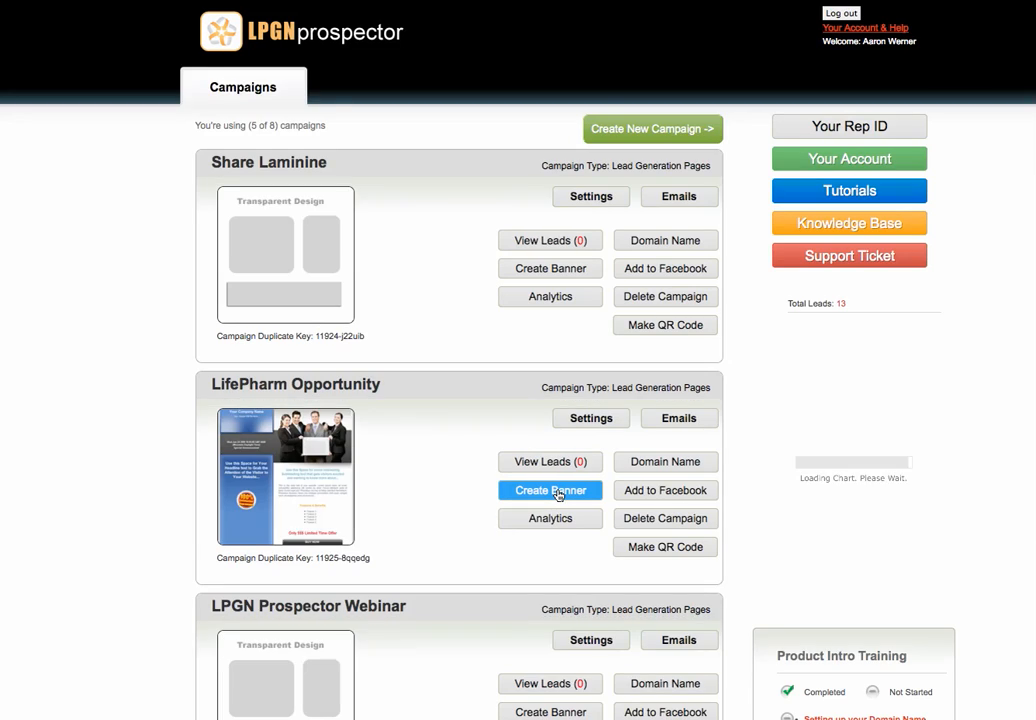
# Step: Open the settings of the Share Laminine campaign and review its lead form, notification and contact information sections
pyautogui.scroll(-6, 111, 296)
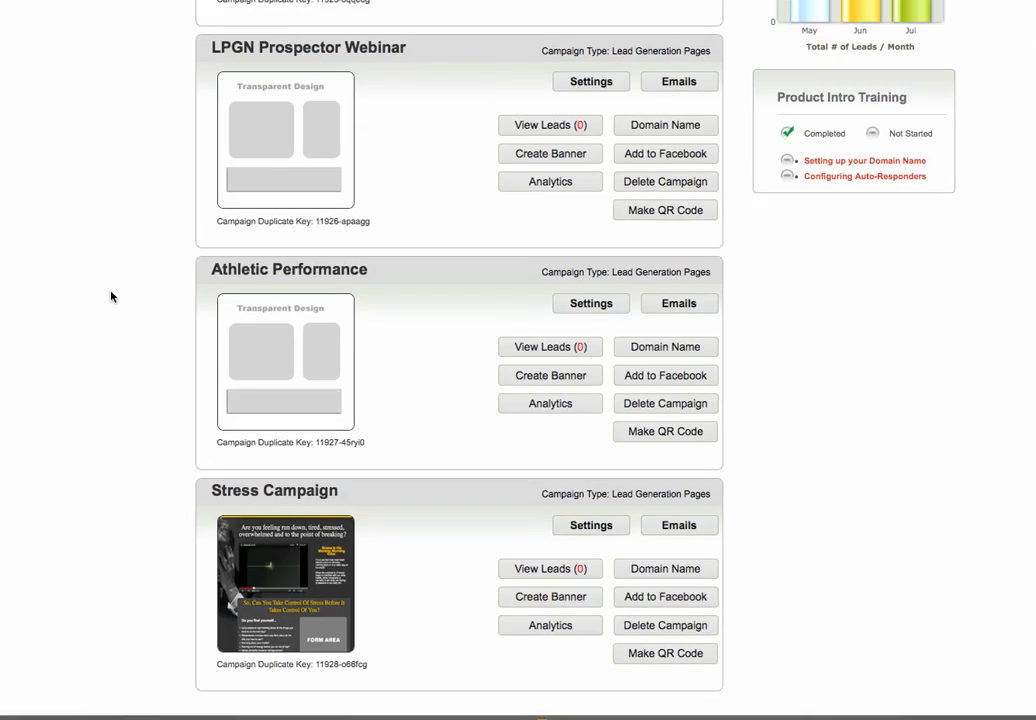
pyautogui.scroll(6, 111, 296)
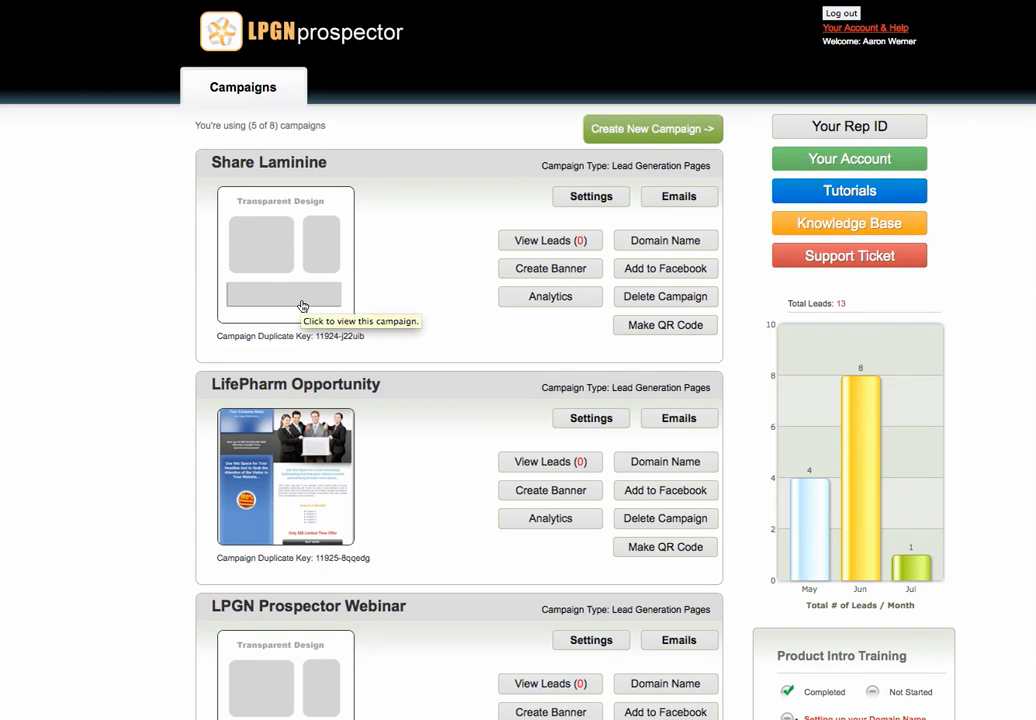
pyautogui.click(603, 201)
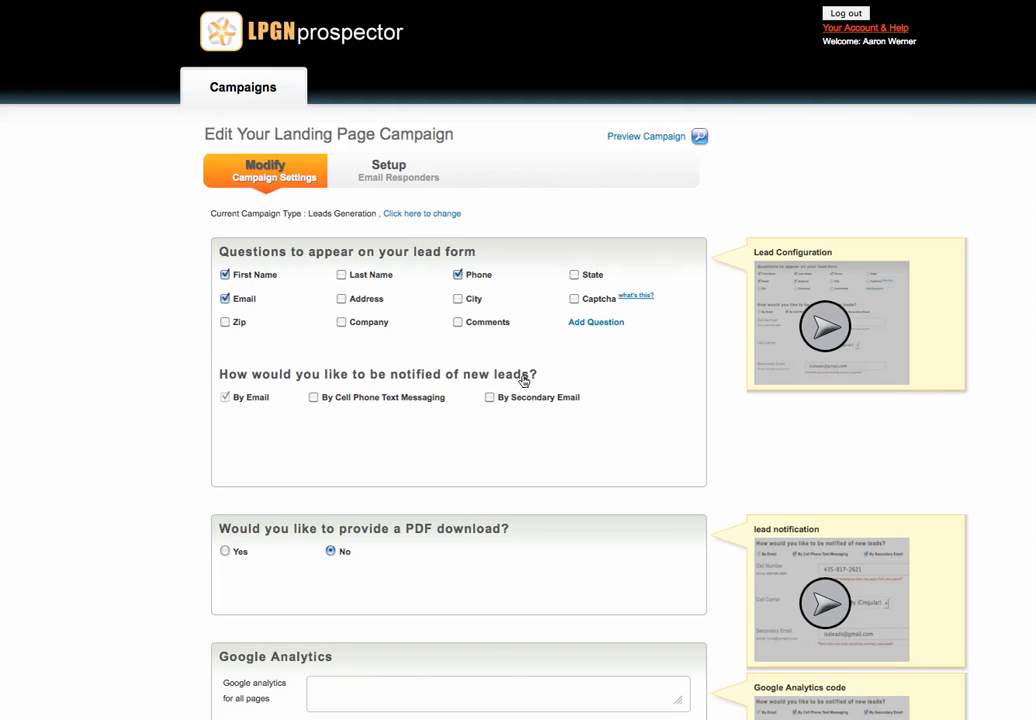
pyautogui.scroll(-6, 523, 378)
pyautogui.scroll(-2, 523, 378)
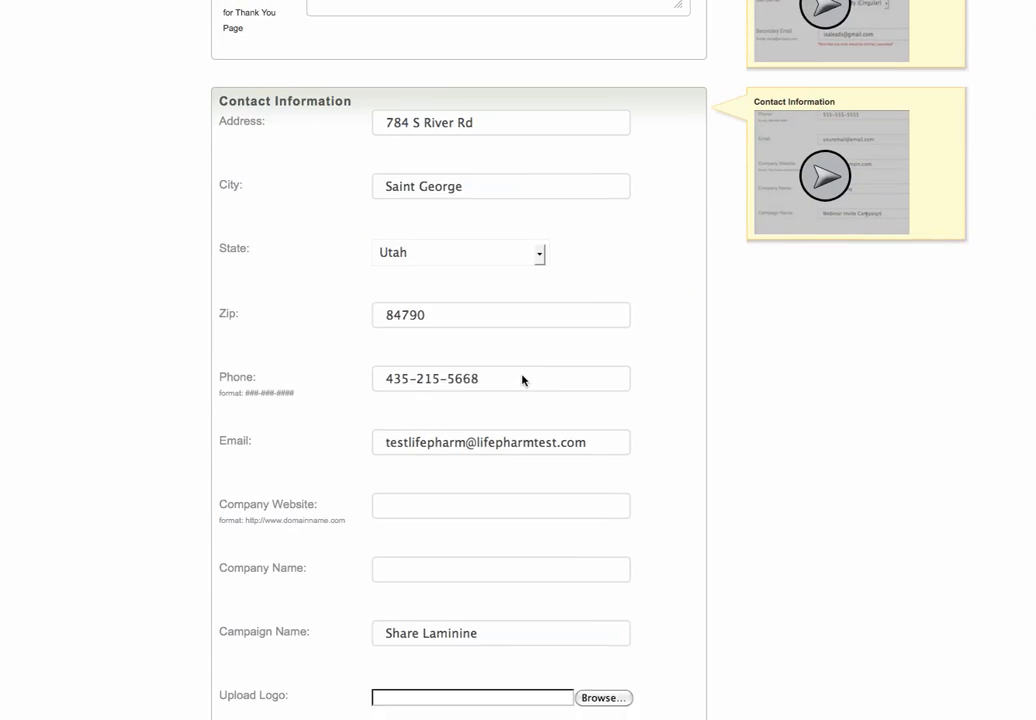
pyautogui.scroll(-1, 441, 577)
pyautogui.scroll(-1, 441, 577)
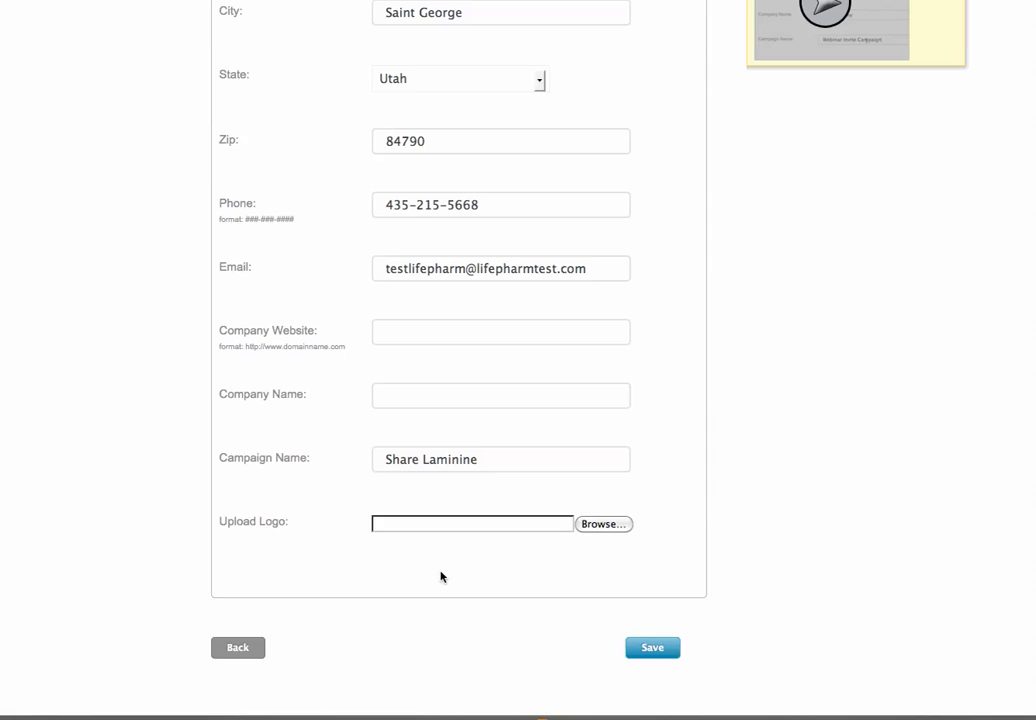
pyautogui.scroll(10, 441, 577)
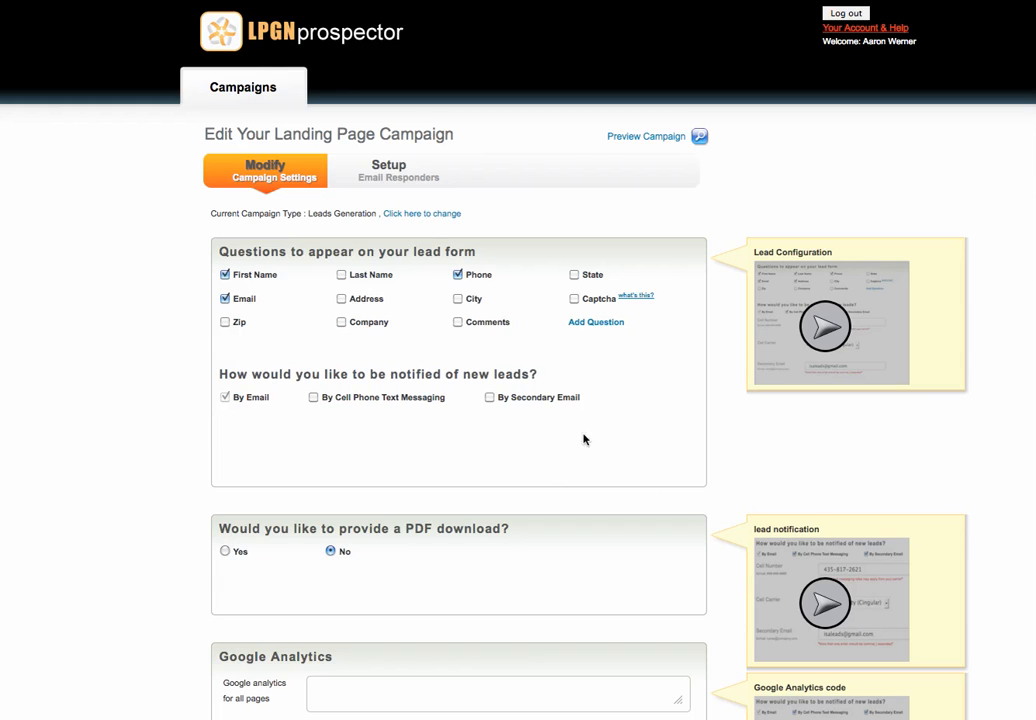
# Step: Enable new-lead notification by cell phone text messaging and enter the cell number
pyautogui.click(313, 397)
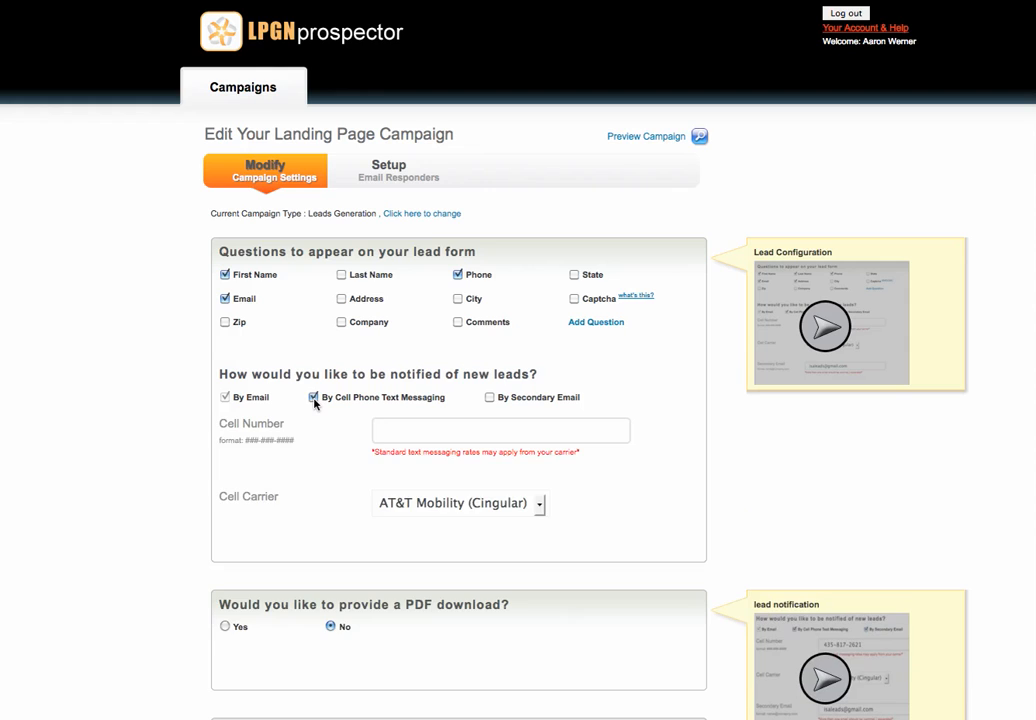
pyautogui.click(381, 430)
pyautogui.write('555-555-5555')
# Step: Set the cell carrier for the text notifications to AT&T Wireless
pyautogui.click(388, 497)
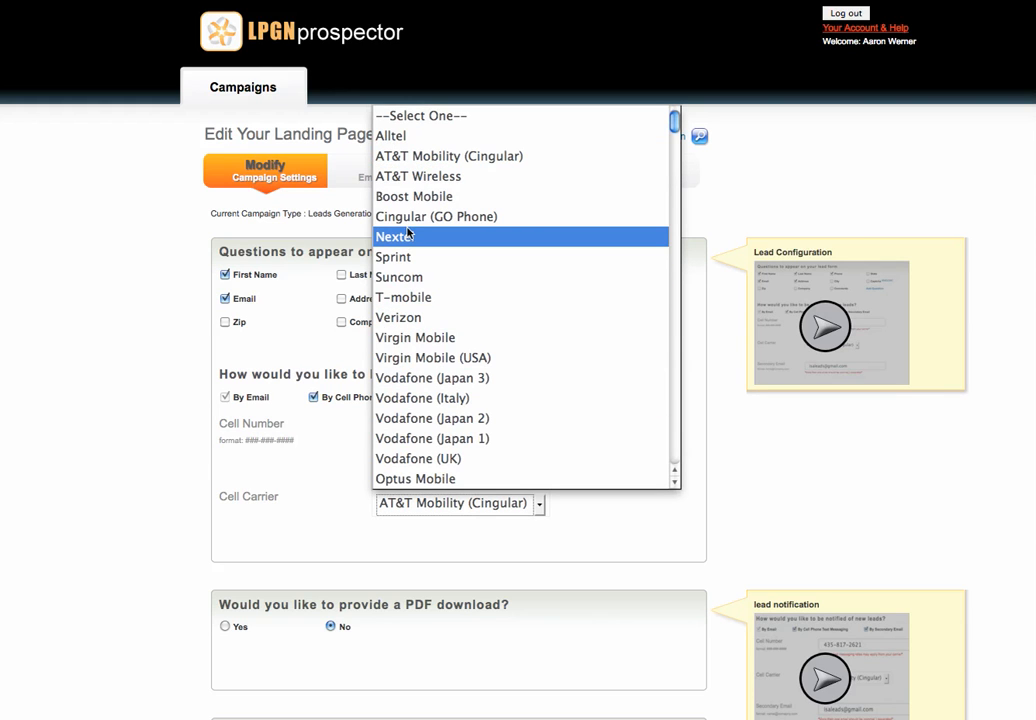
pyautogui.scroll(-5, 412, 231)
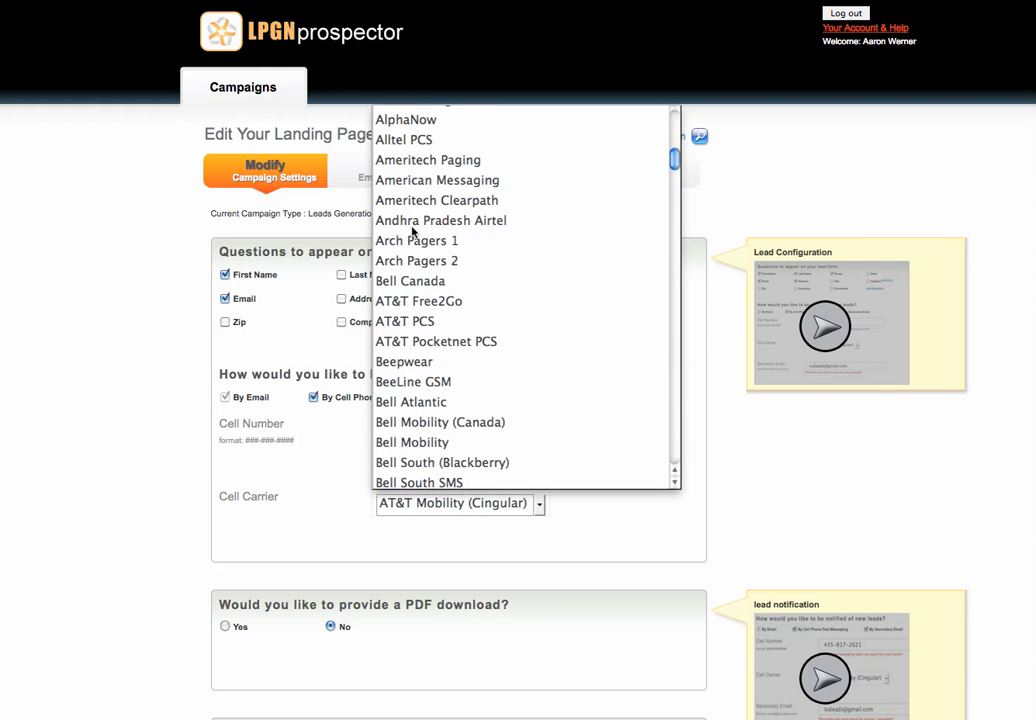
pyautogui.click(412, 240)
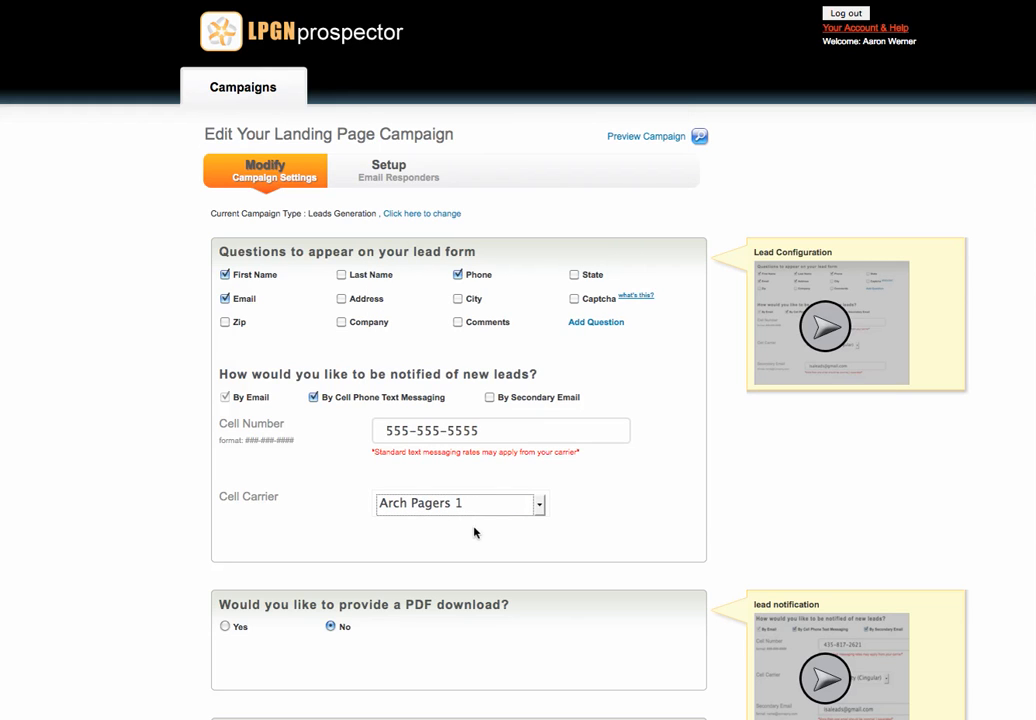
pyautogui.click(435, 511)
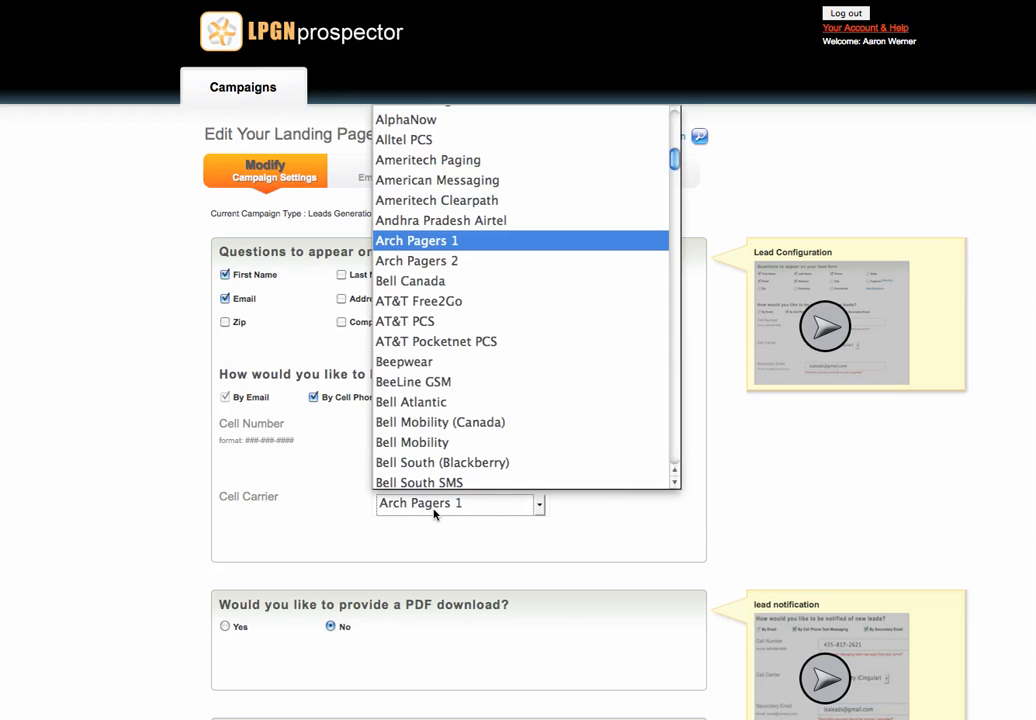
pyautogui.click(400, 300)
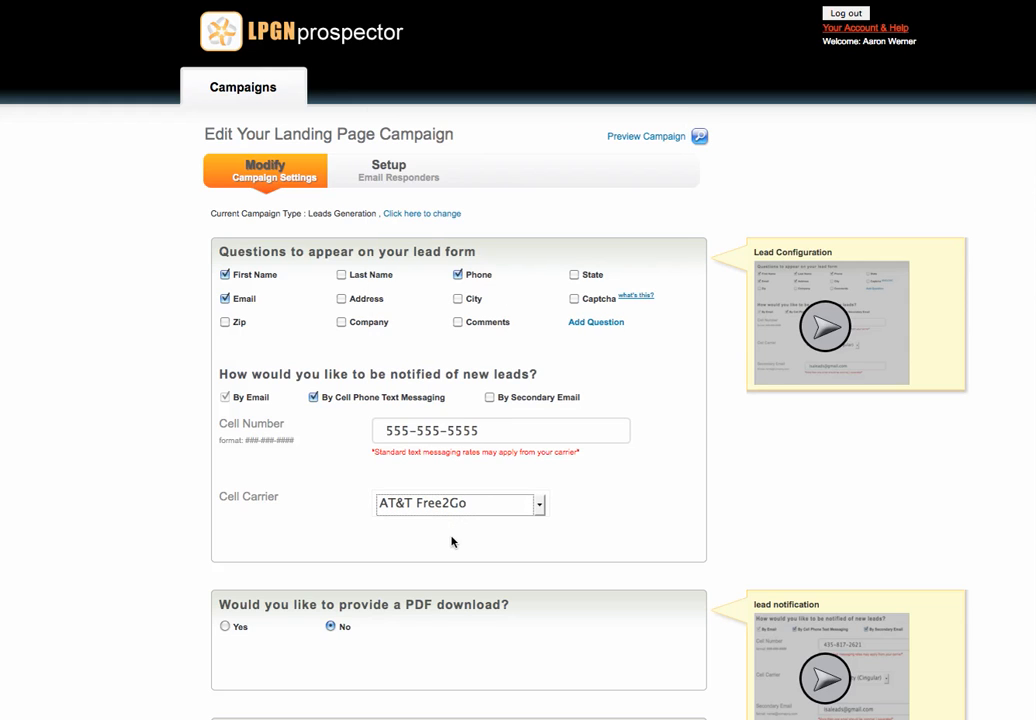
pyautogui.click(419, 504)
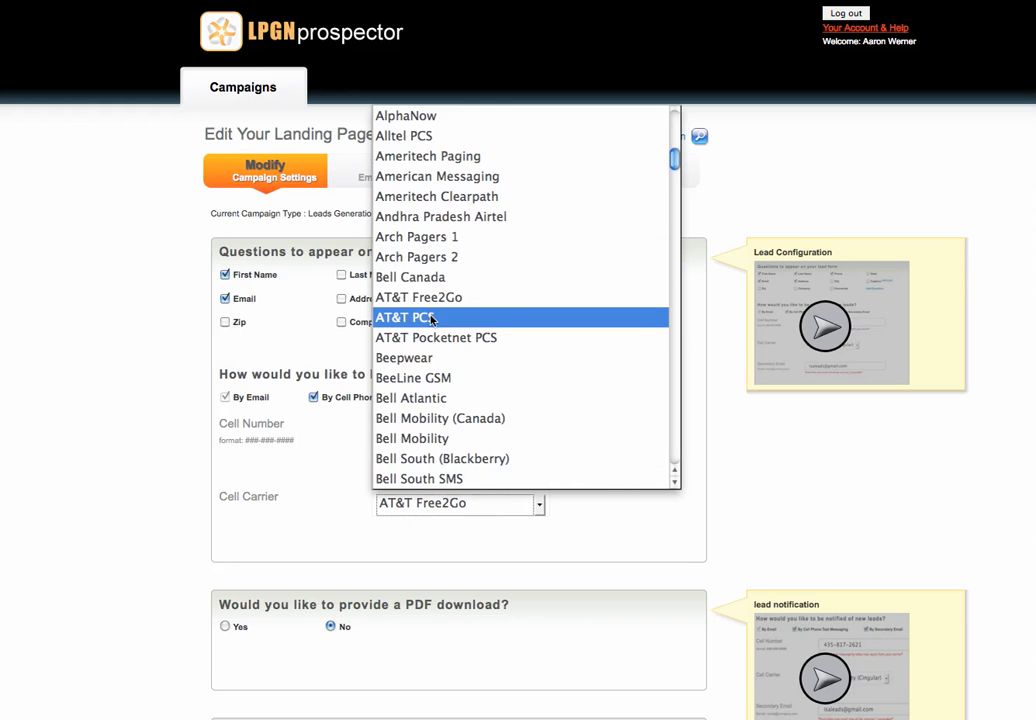
pyautogui.scroll(8, 430, 182)
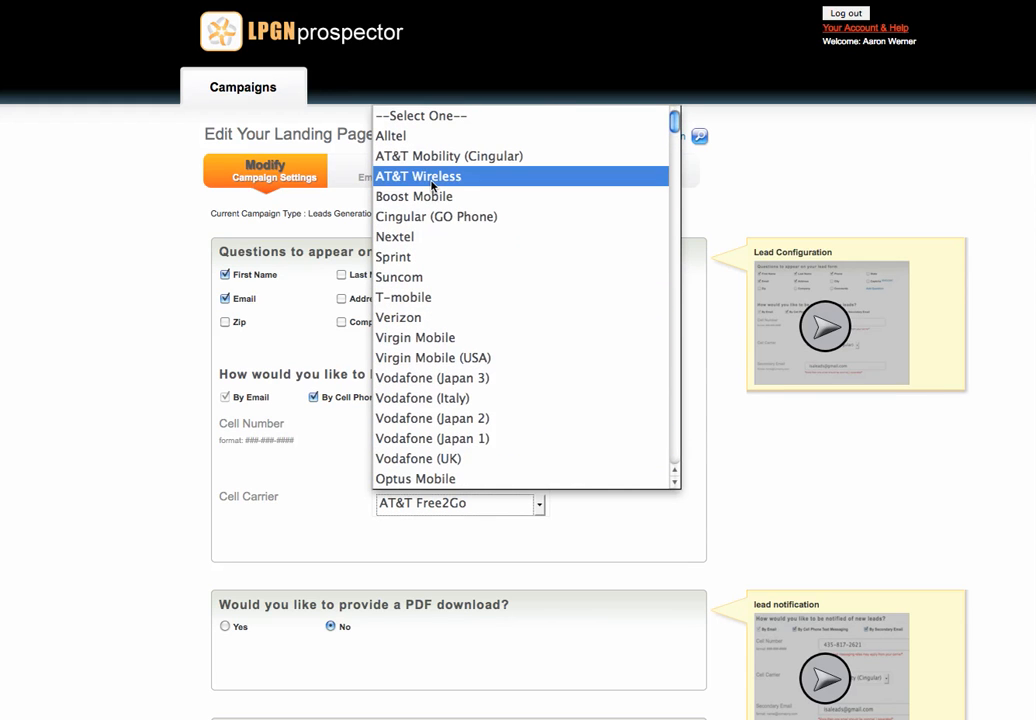
pyautogui.click(432, 185)
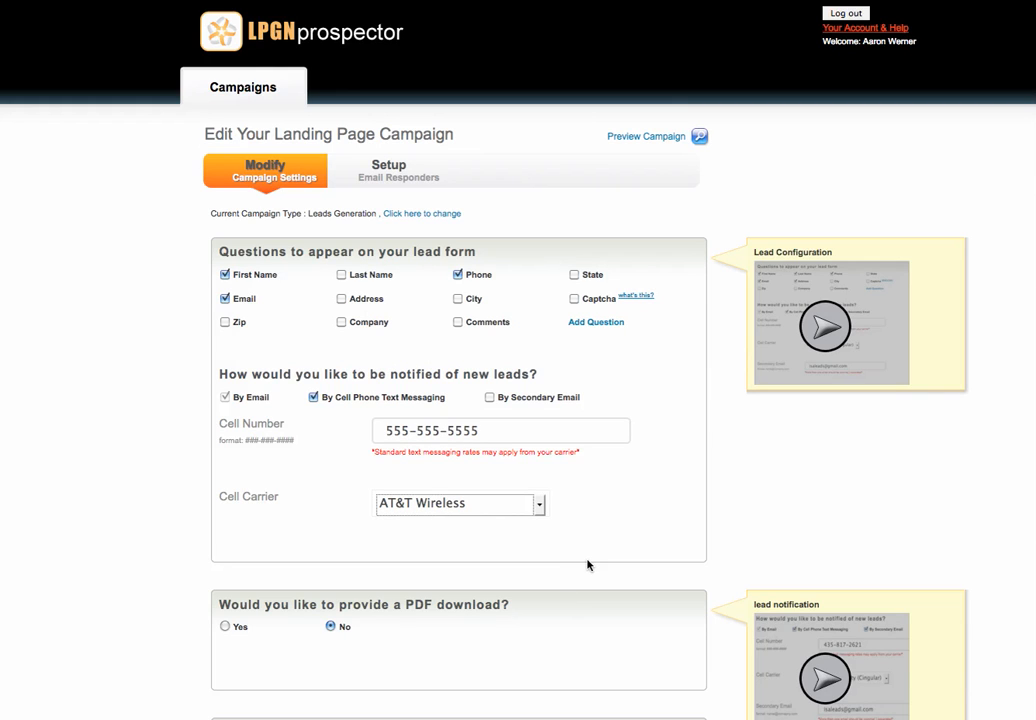
# Step: Open the entry for a custom lead form question and examine the Google Analytics and Contact Information sections
pyautogui.click(597, 323)
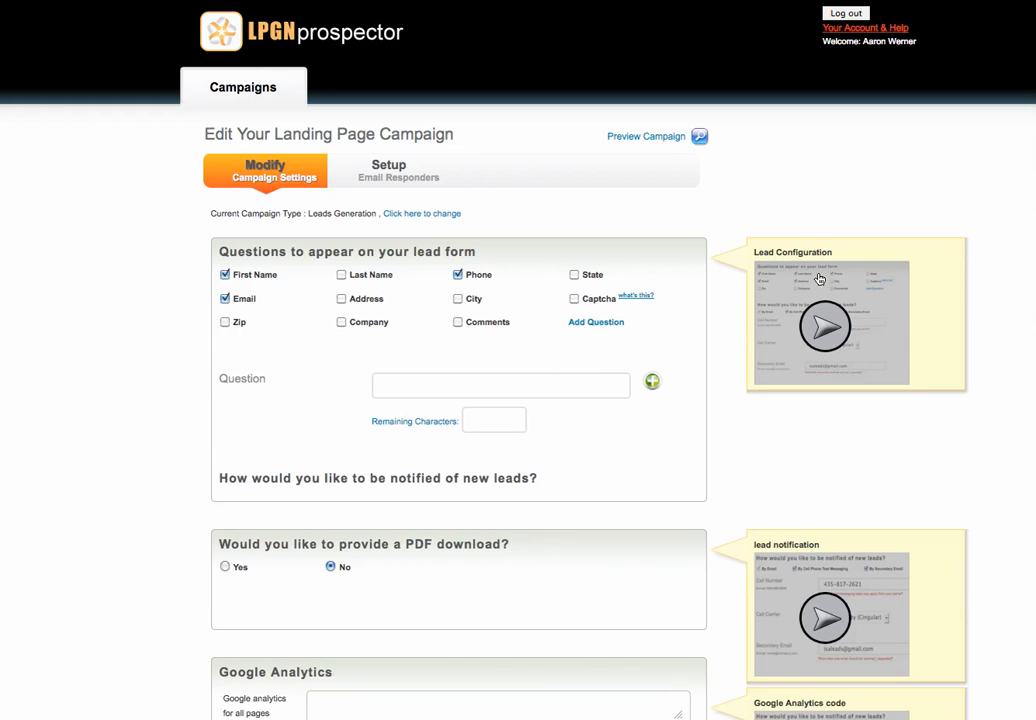
pyautogui.scroll(-5, 819, 279)
pyautogui.scroll(1, 819, 279)
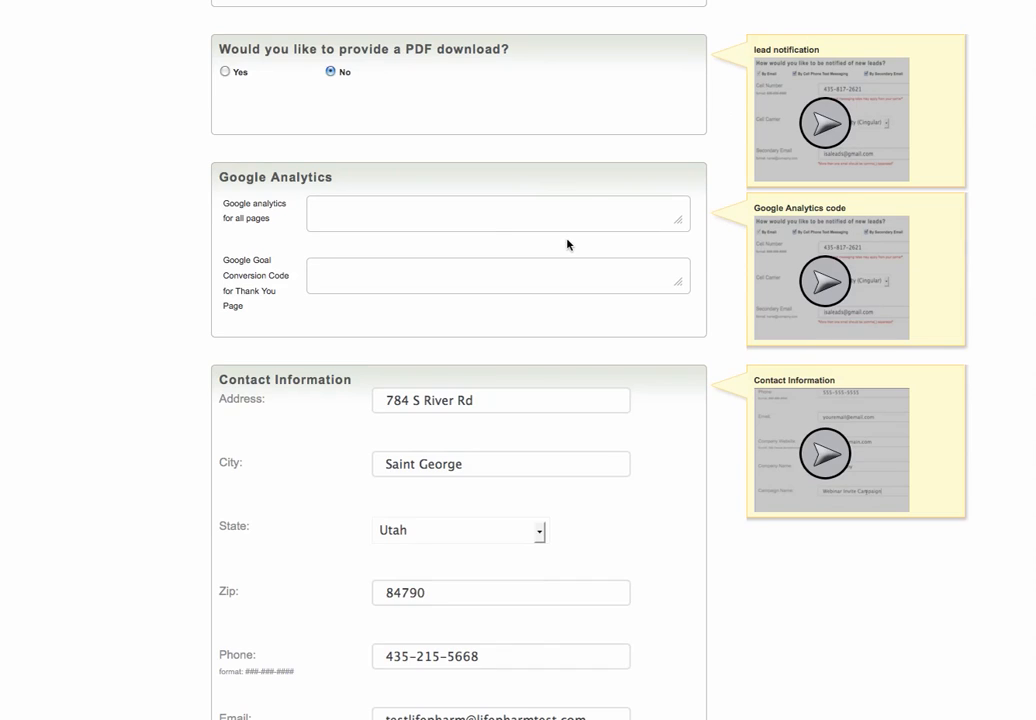
pyautogui.scroll(-1, 567, 242)
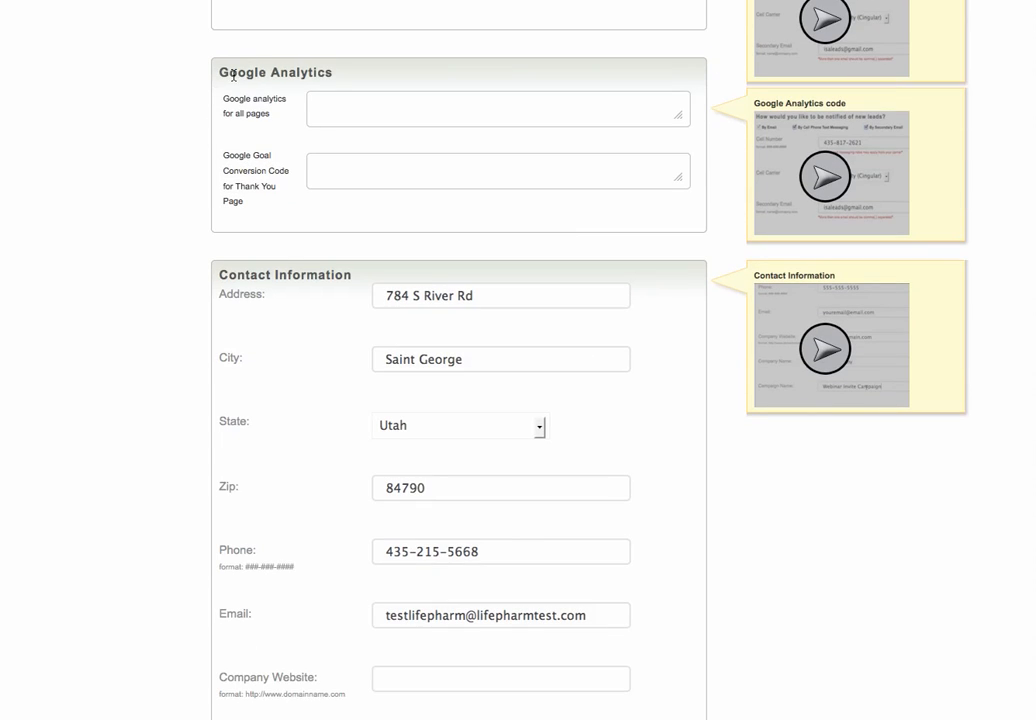
pyautogui.moveTo(219, 72); pyautogui.dragTo(333, 80)
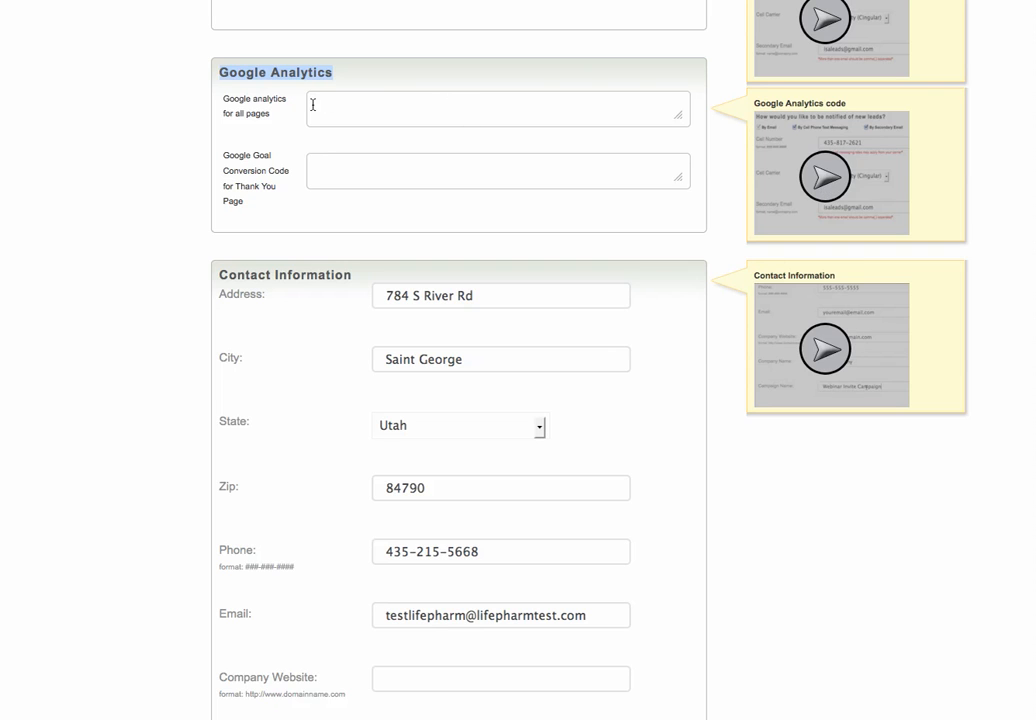
pyautogui.click(793, 537)
pyautogui.scroll(-2, 793, 537)
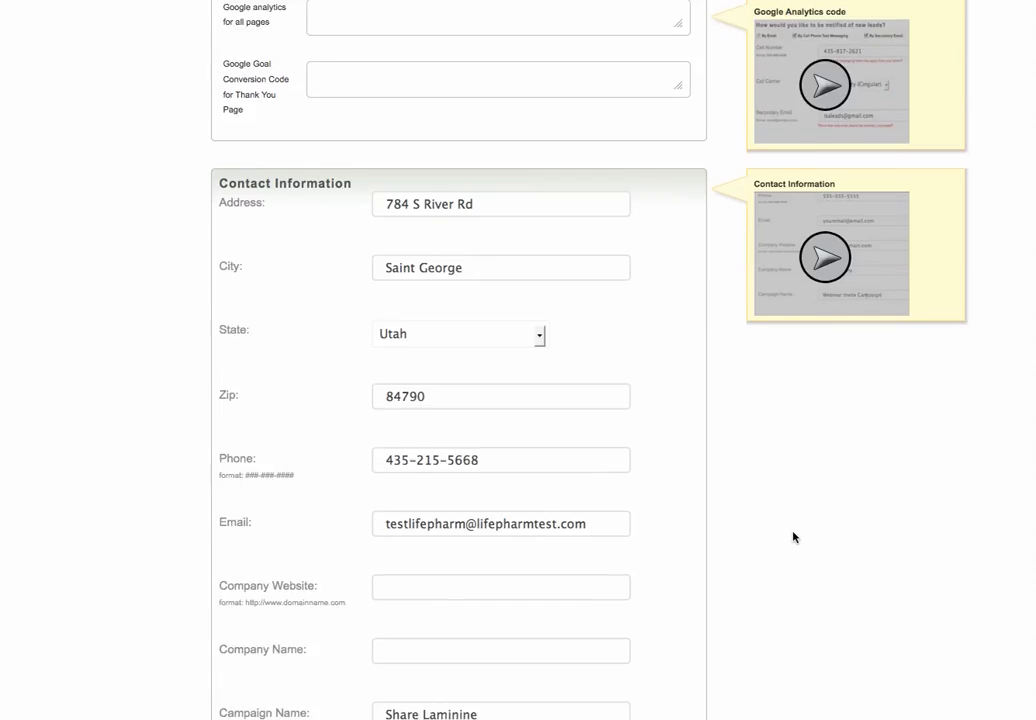
pyautogui.scroll(-2, 793, 537)
pyautogui.scroll(15, 793, 537)
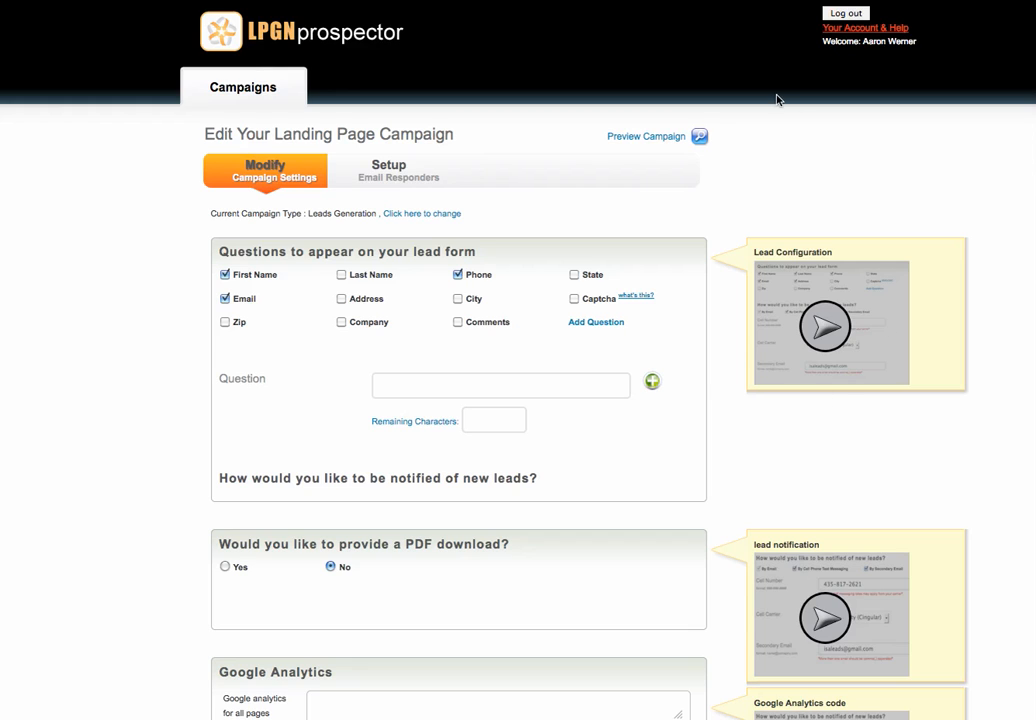
# Step: Return to the campaigns overview and look through all five campaigns and their options
pyautogui.click(244, 88)
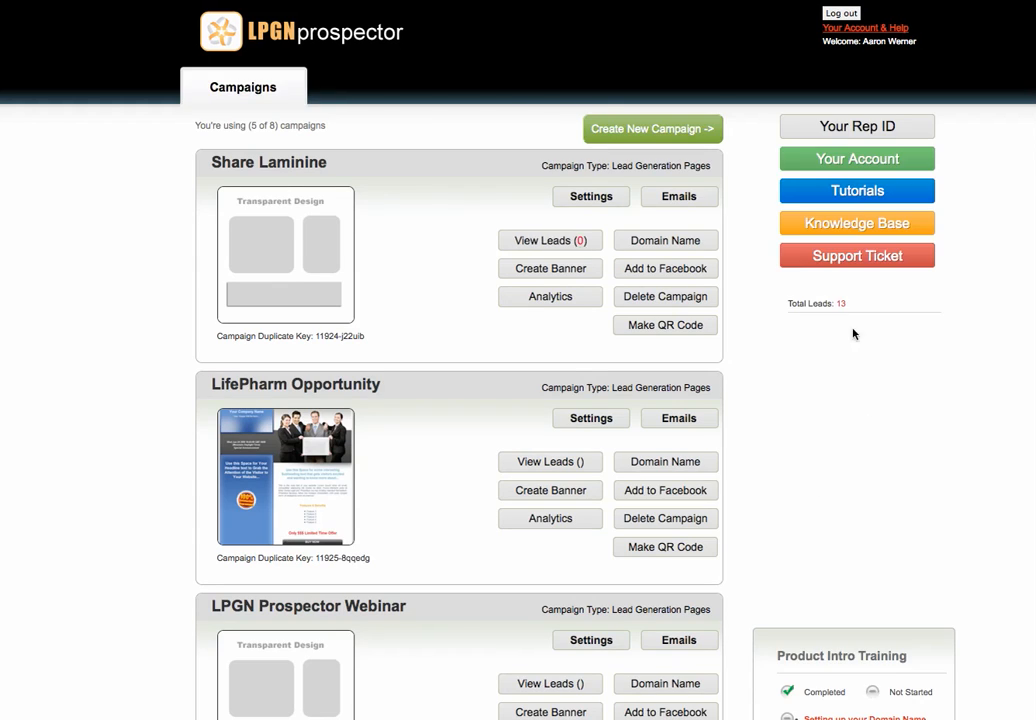
pyautogui.scroll(-5, 592, 160)
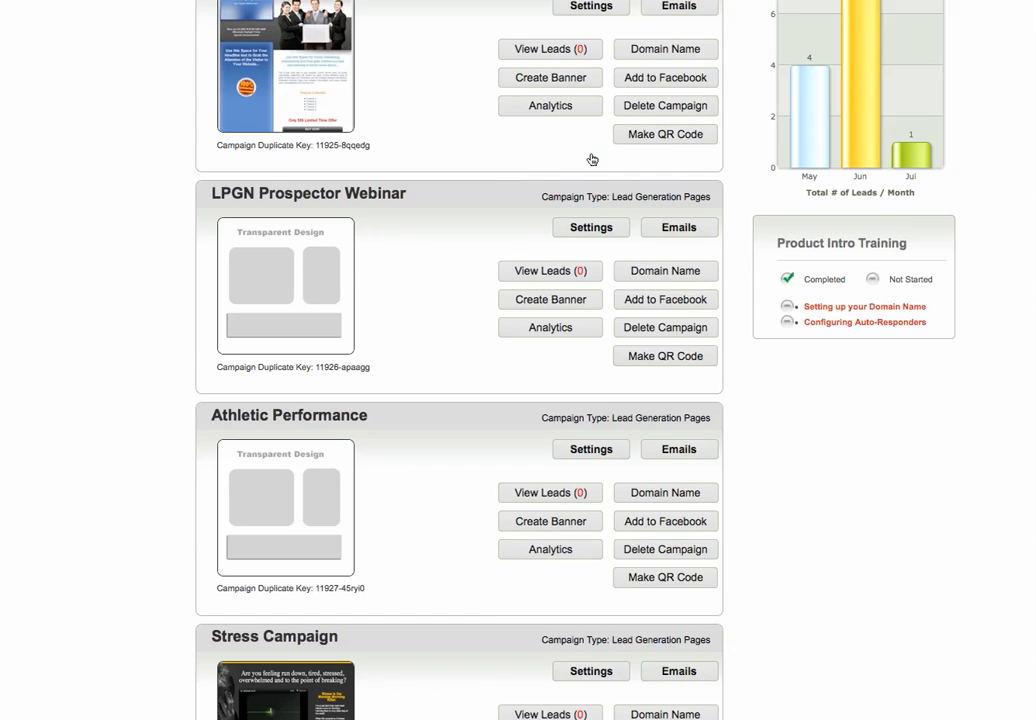
pyautogui.scroll(-2, 592, 160)
pyautogui.scroll(8, 591, 157)
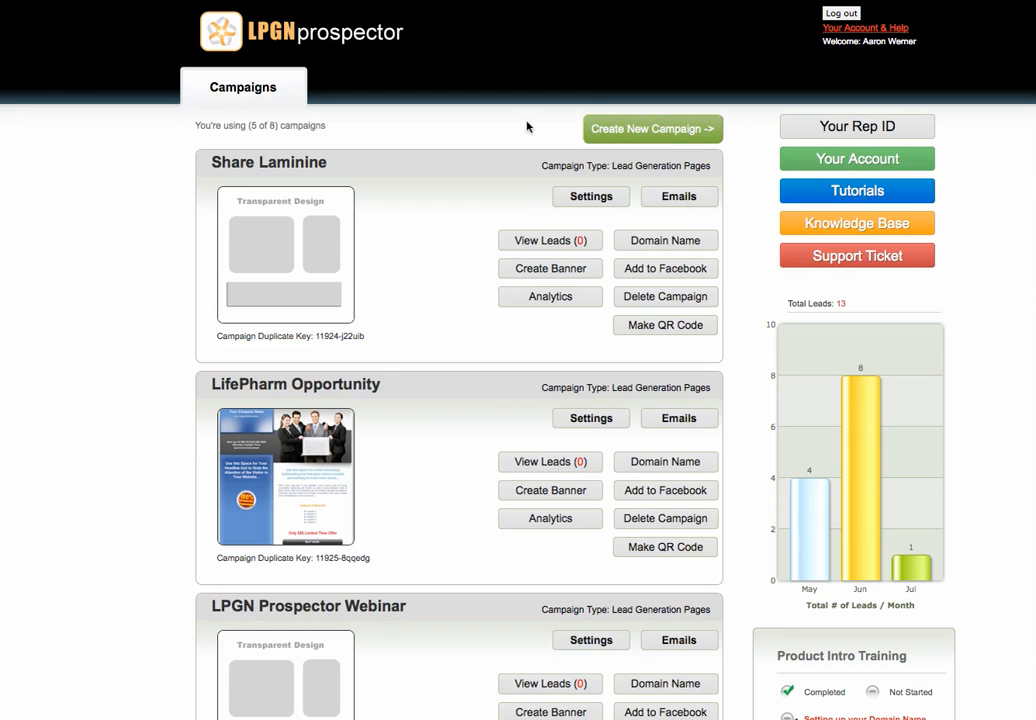
pyautogui.scroll(-5, 579, 403)
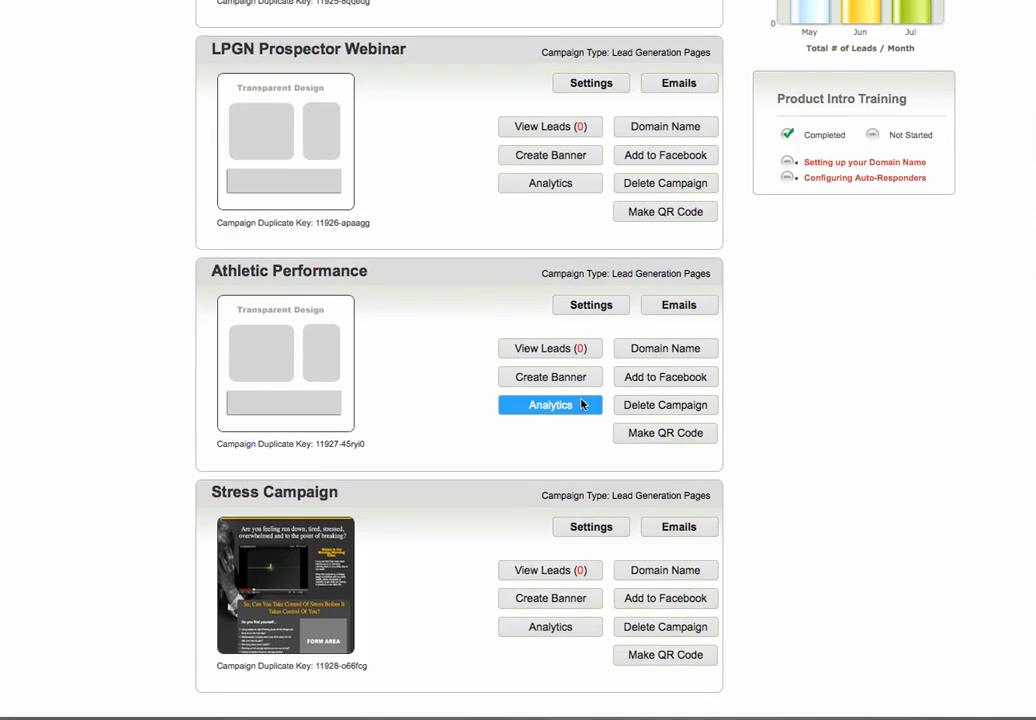
pyautogui.scroll(5, 580, 404)
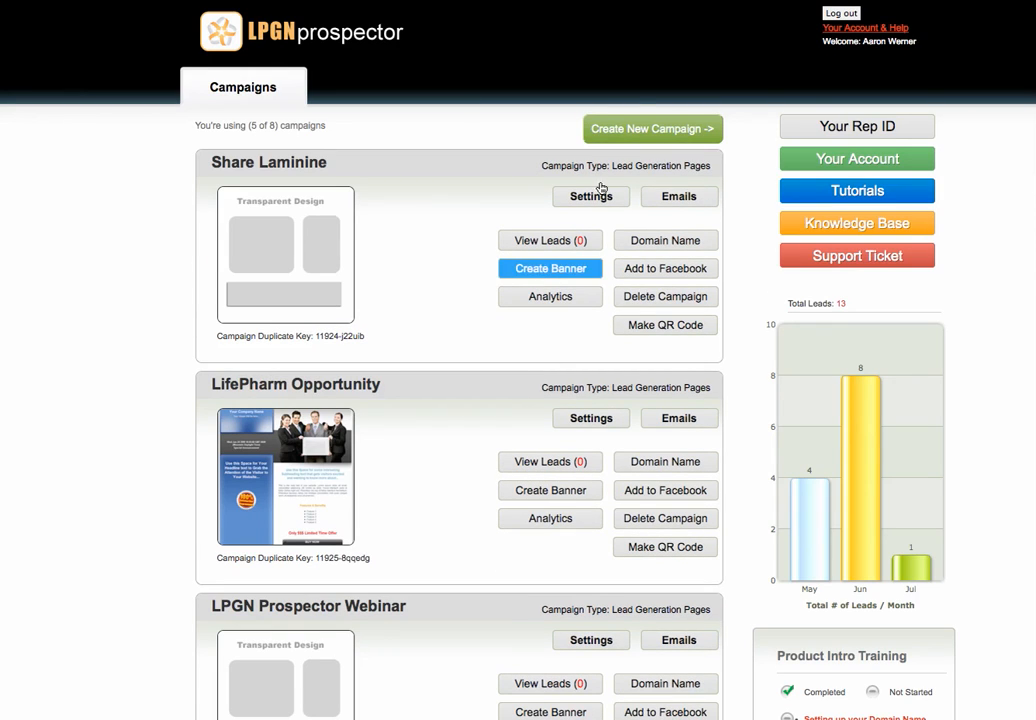